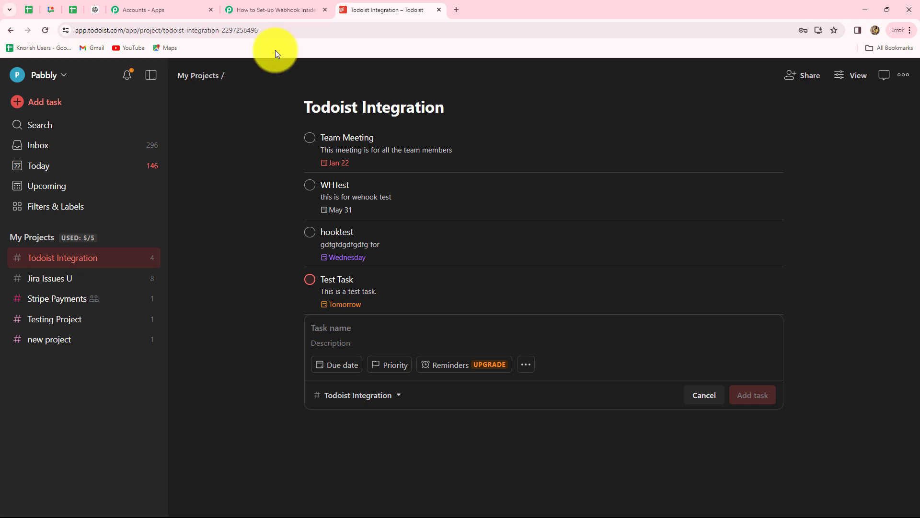
# - Switch to the Pabbly Connect workflow and choose Todoist as the trigger application
pyautogui.click(275, 9)
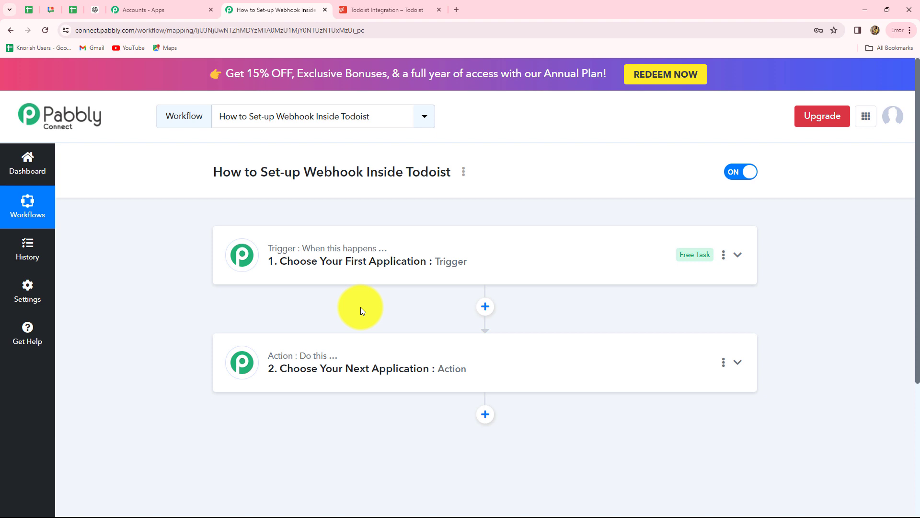
pyautogui.click(290, 254)
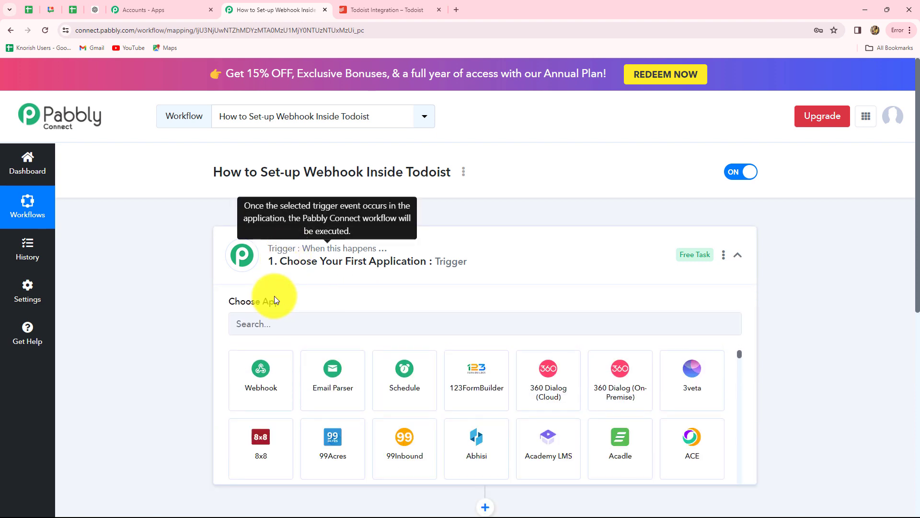
pyautogui.click(266, 329)
pyautogui.write('Tod')
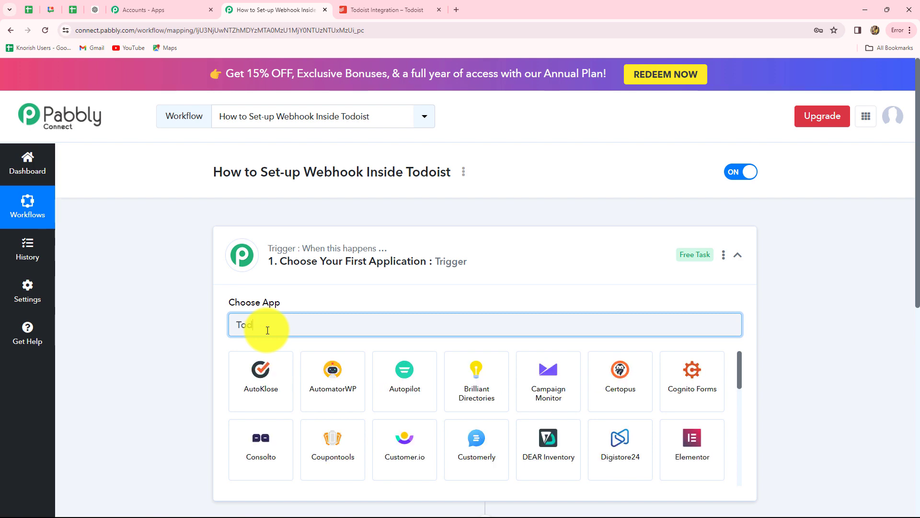
pyautogui.write('oi')
pyautogui.click(252, 381)
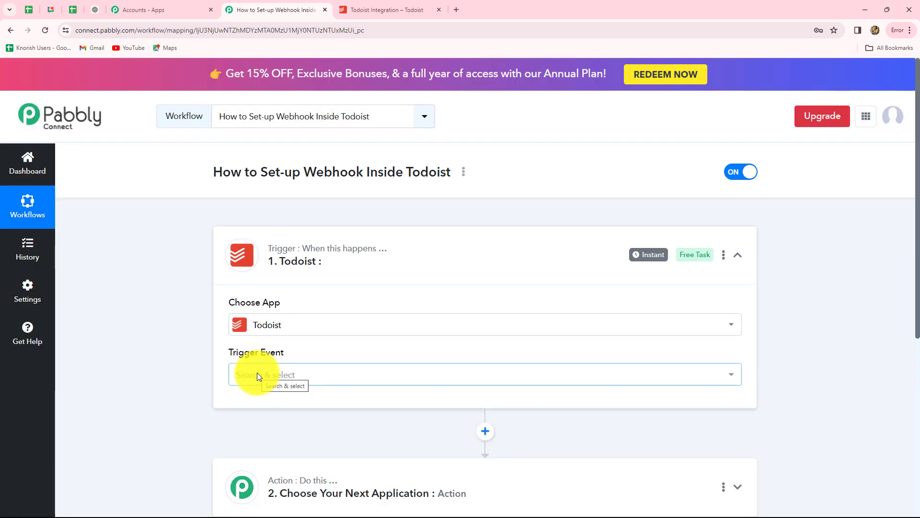
# - Set the Todoist trigger event to New Task
pyautogui.scroll(-2, 257, 373)
pyautogui.click(277, 285)
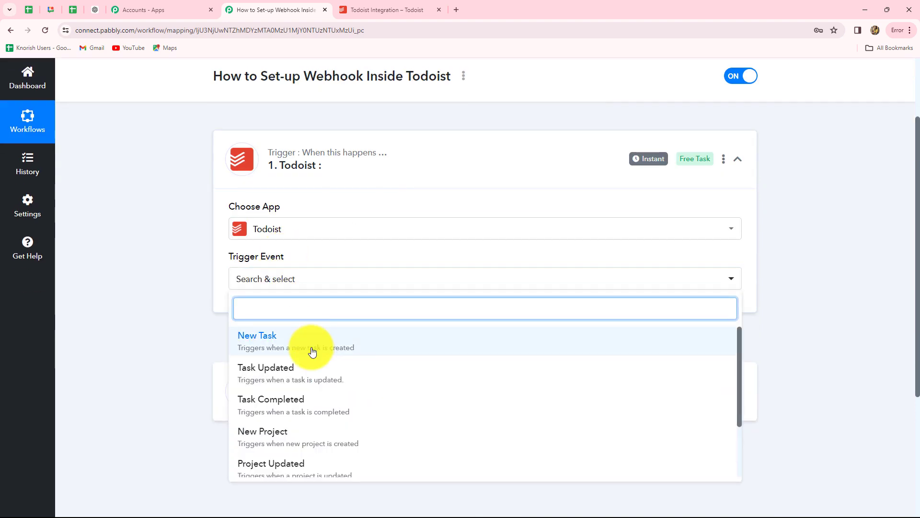
pyautogui.scroll(-2, 323, 389)
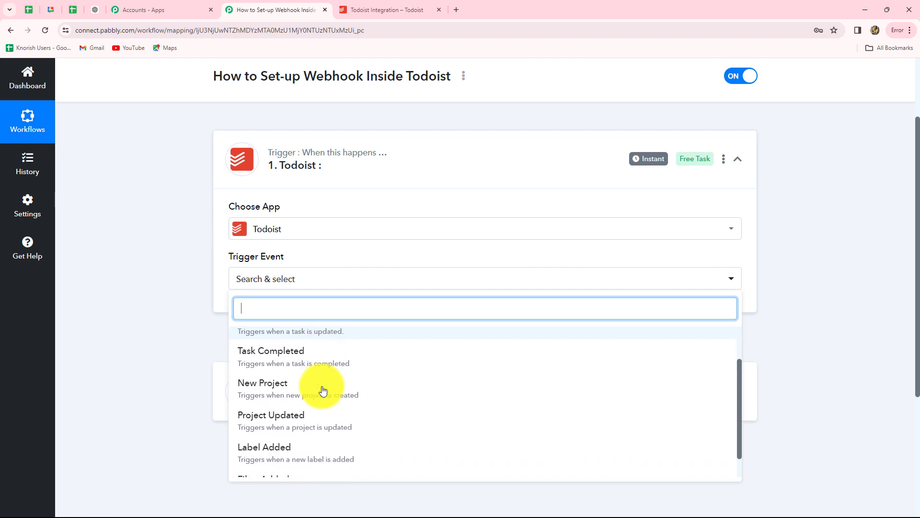
pyautogui.scroll(2, 323, 389)
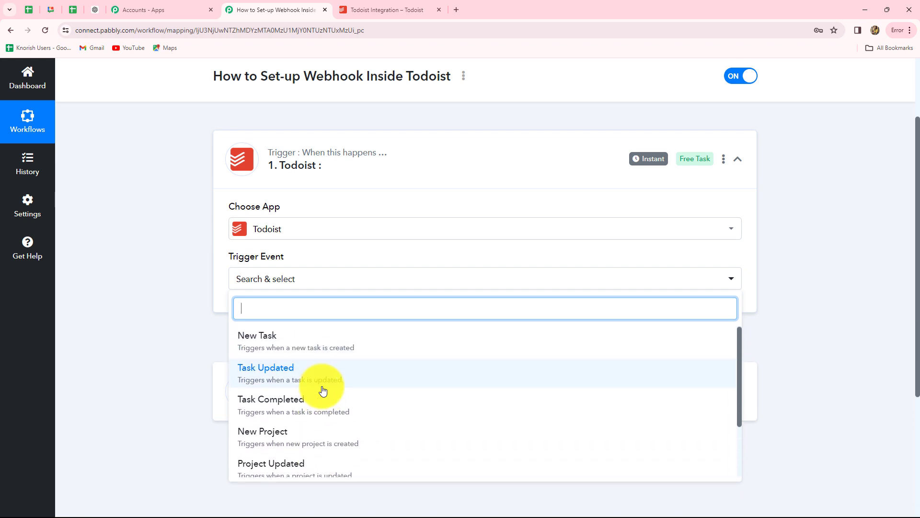
pyautogui.scroll(-2, 322, 411)
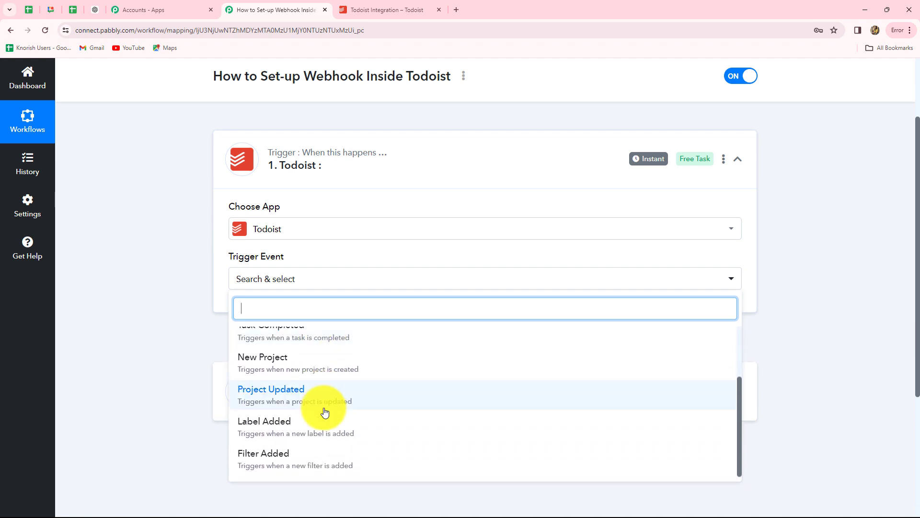
pyautogui.scroll(2, 324, 411)
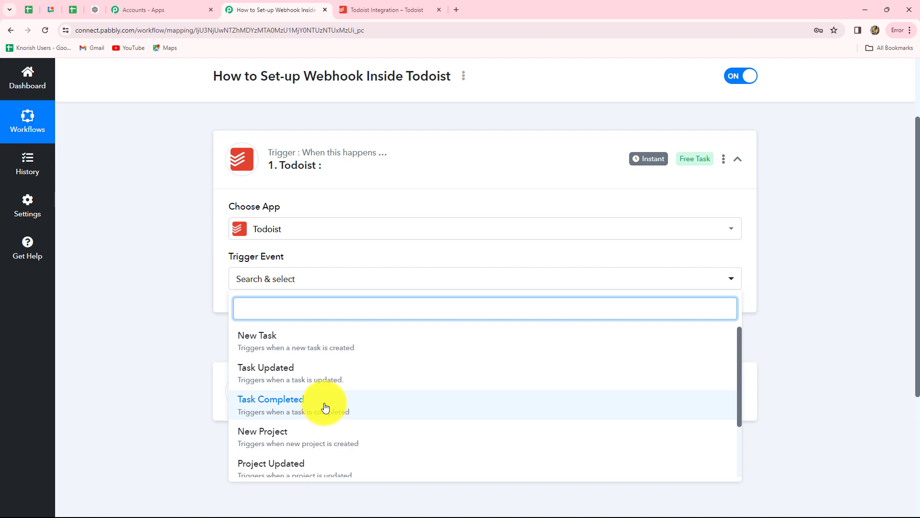
pyautogui.click(301, 345)
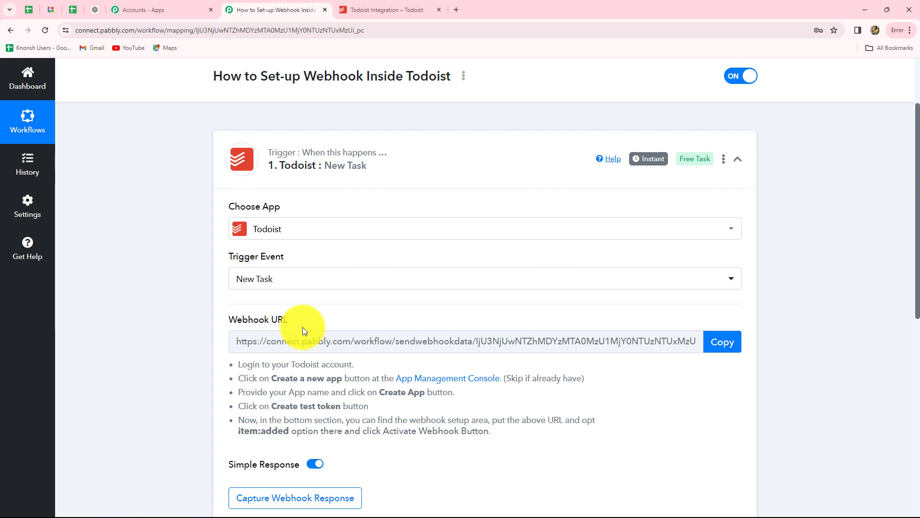
# - Copy the trigger's webhook URL and open Todoist's App Management Console, dismissing the translation prompt
pyautogui.click(734, 349)
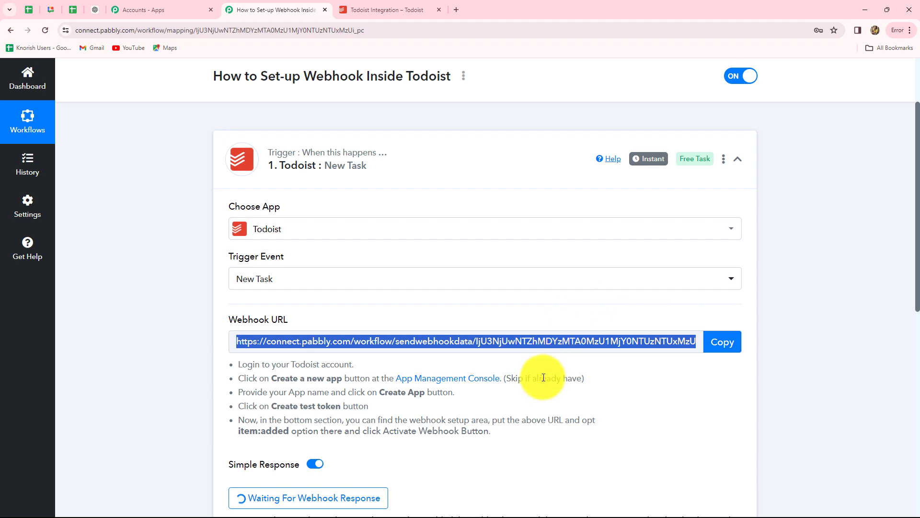
pyautogui.scroll(-1, 543, 380)
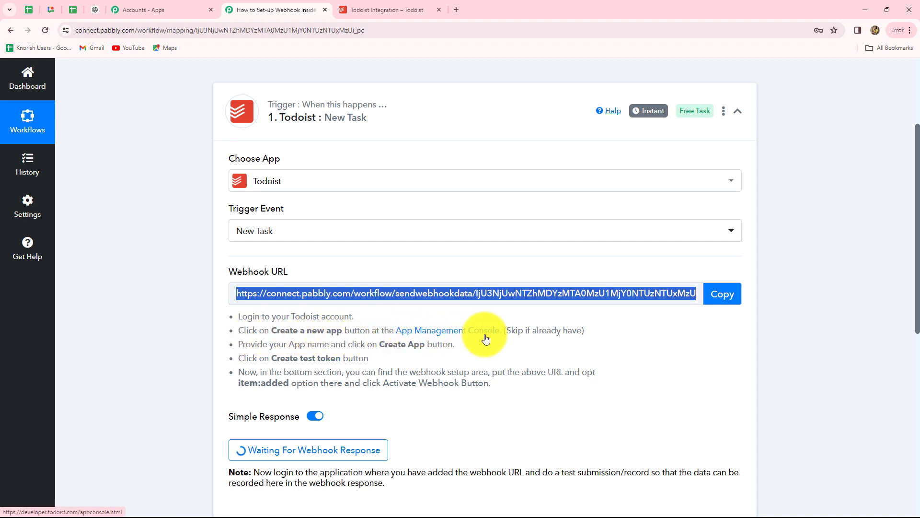
pyautogui.click(440, 332)
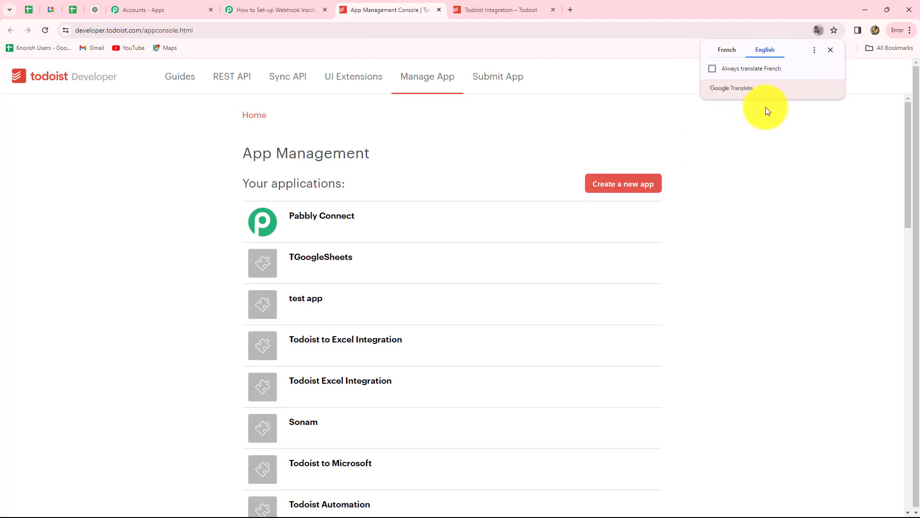
pyautogui.click(830, 50)
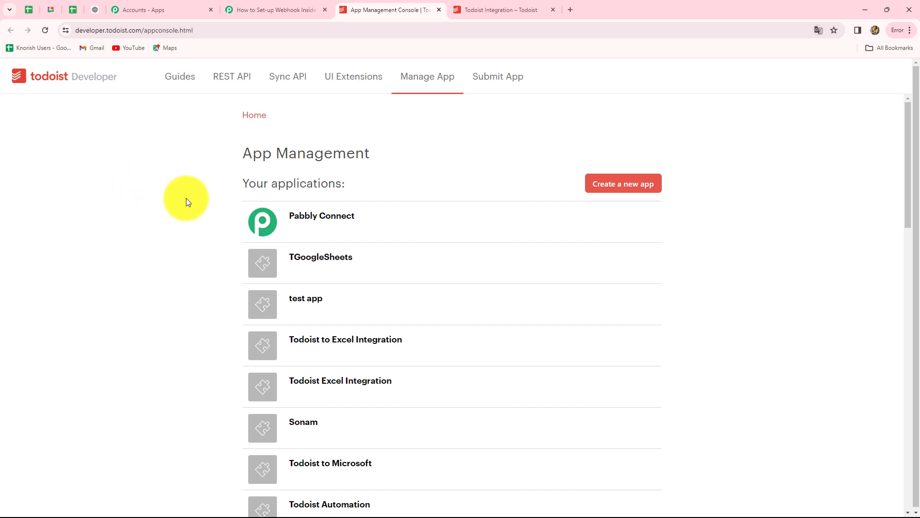
# - Create a new Todoist developer app named "New webhook"
pyautogui.scroll(-1, 176, 387)
pyautogui.scroll(-5, 177, 386)
pyautogui.scroll(5, 177, 386)
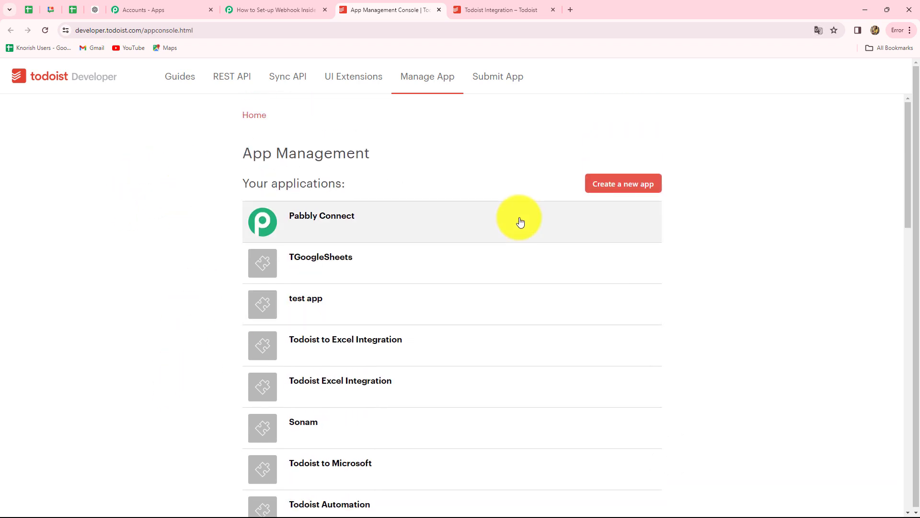
pyautogui.click(598, 188)
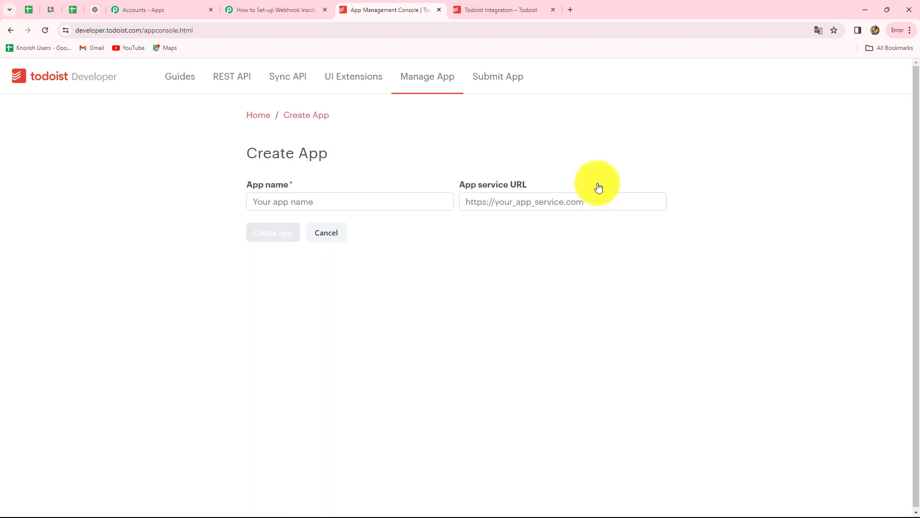
pyautogui.click(337, 202)
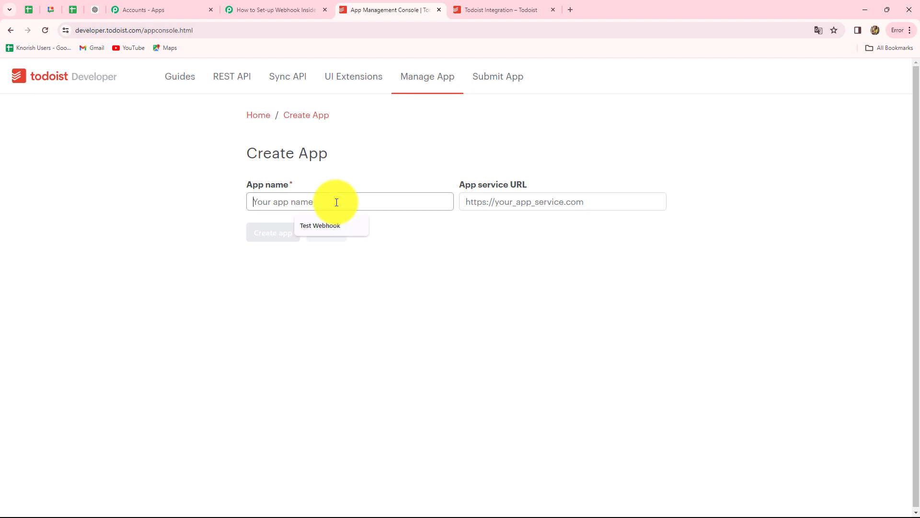
pyautogui.write('New webhook')
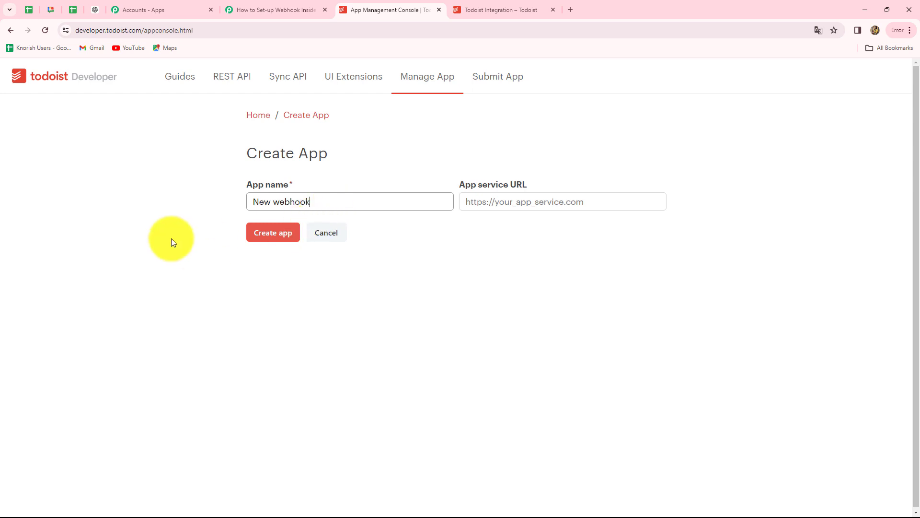
pyautogui.click(281, 234)
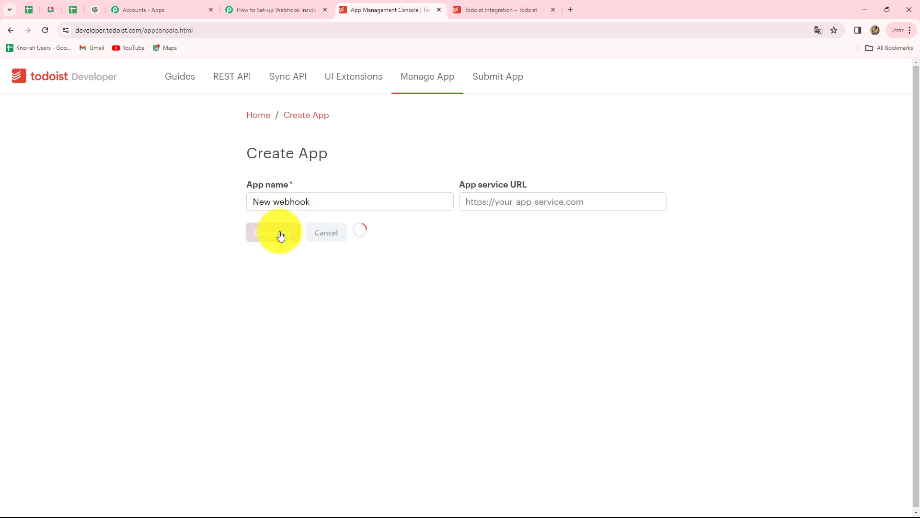
# - Create a test token for the New webhook app
pyautogui.scroll(-3, 85, 346)
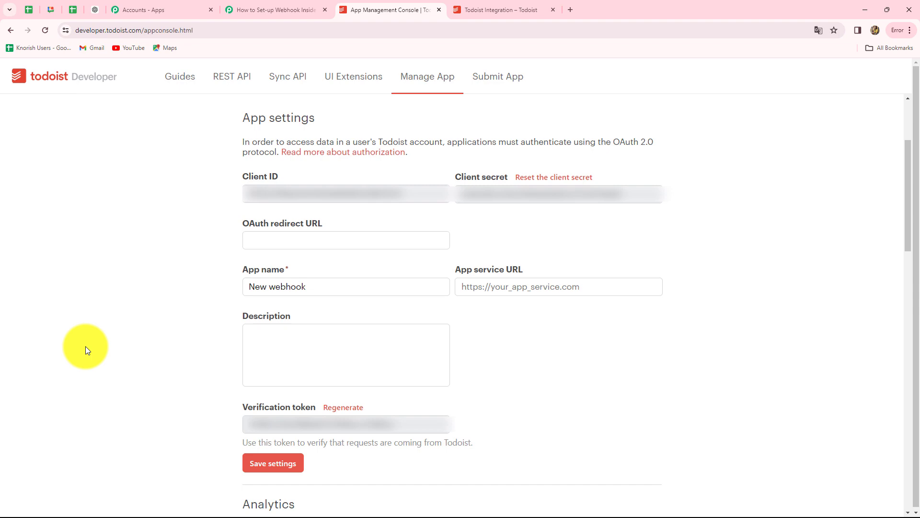
pyautogui.scroll(-5, 238, 336)
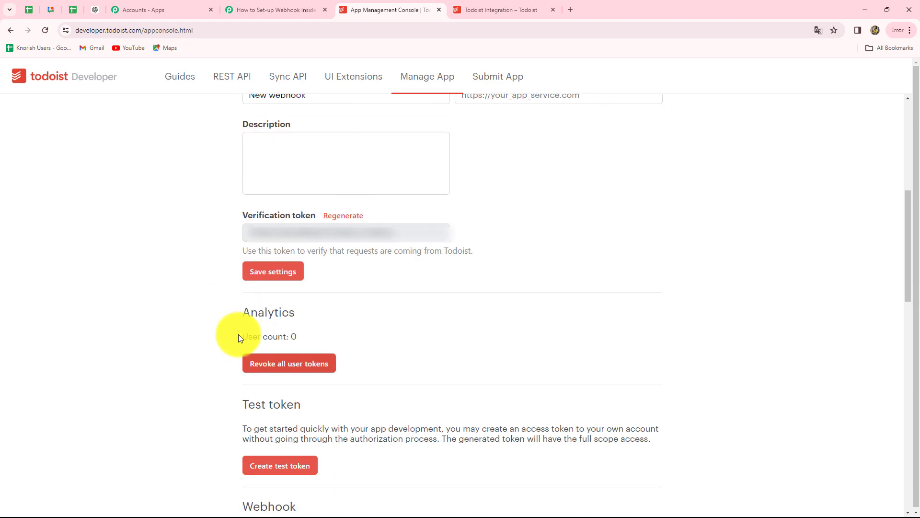
pyautogui.scroll(-1, 237, 336)
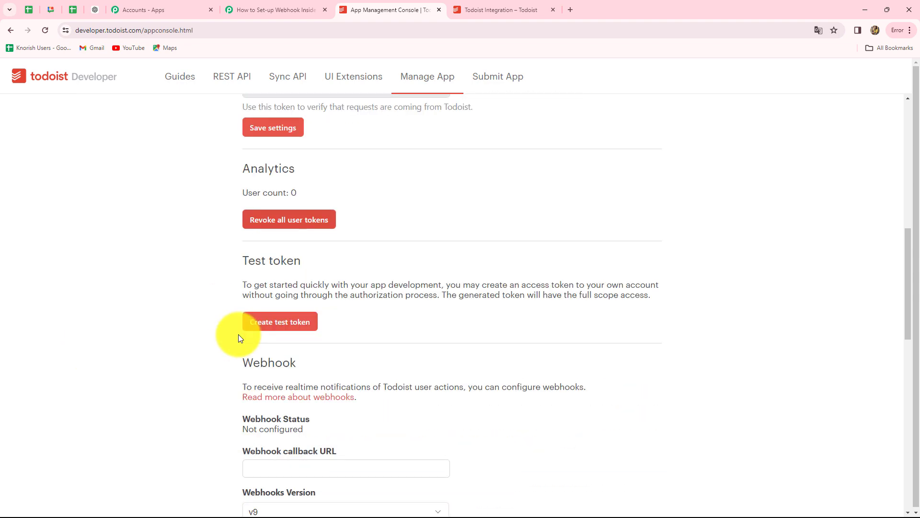
pyautogui.click(261, 325)
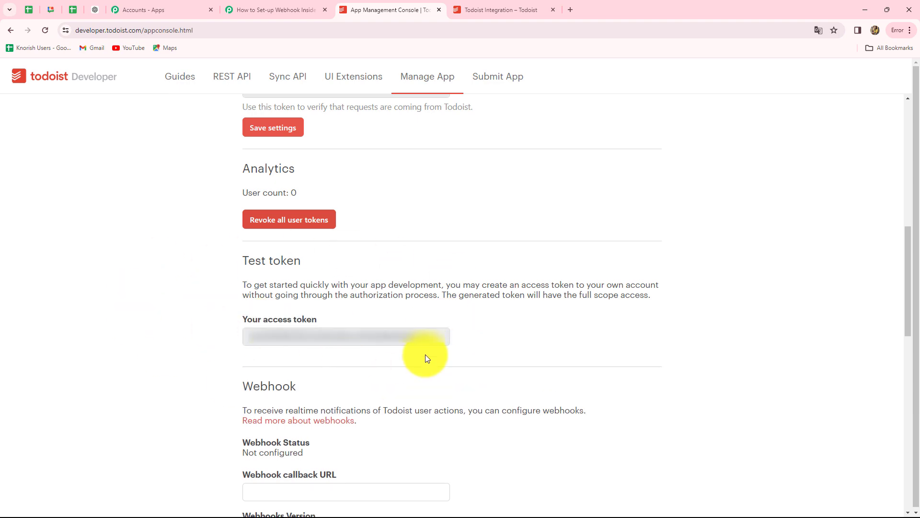
# - Paste the copied Pabbly webhook URL as the webhook callback URL and enable the item:added watched event
pyautogui.scroll(-5, 426, 358)
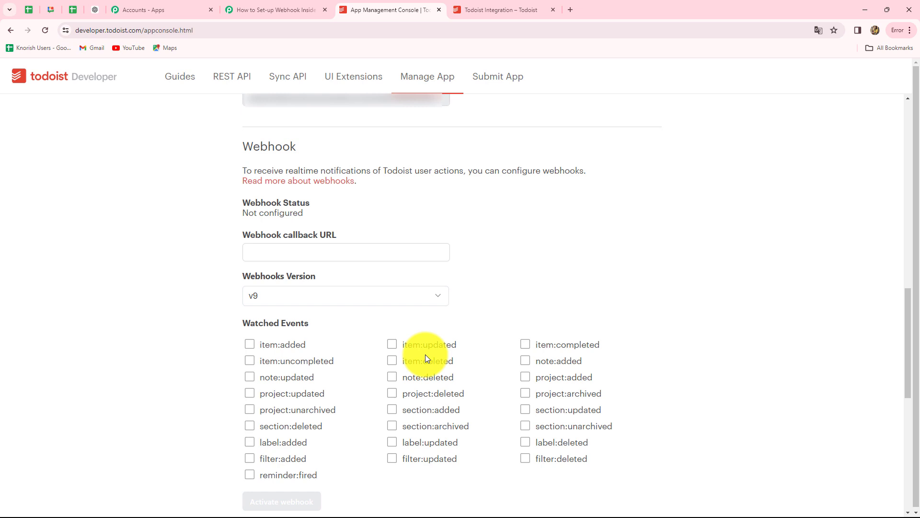
pyautogui.click(302, 253)
pyautogui.hotkey('ctrl', 'v')
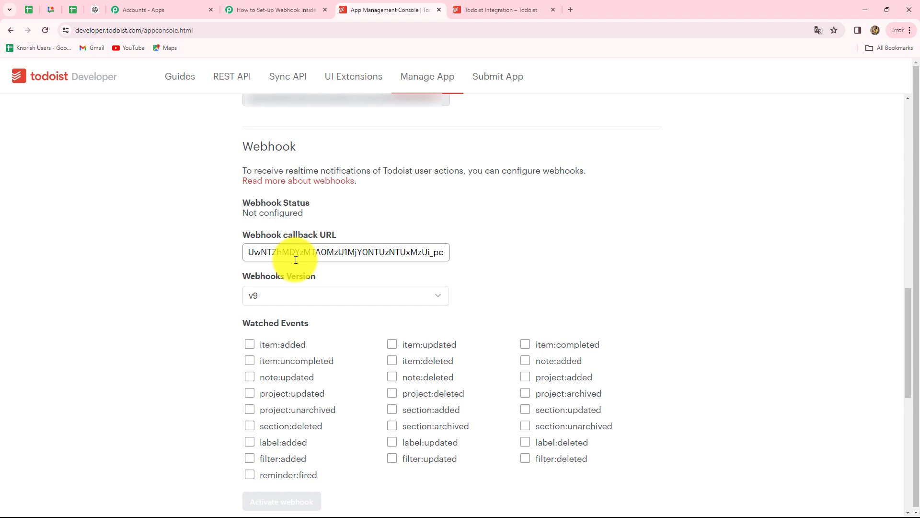
pyautogui.scroll(-3, 540, 304)
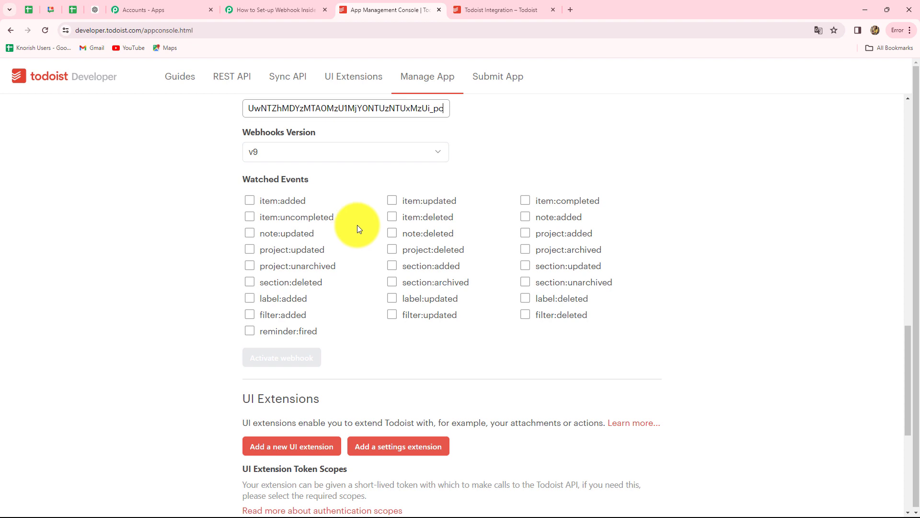
pyautogui.click(246, 200)
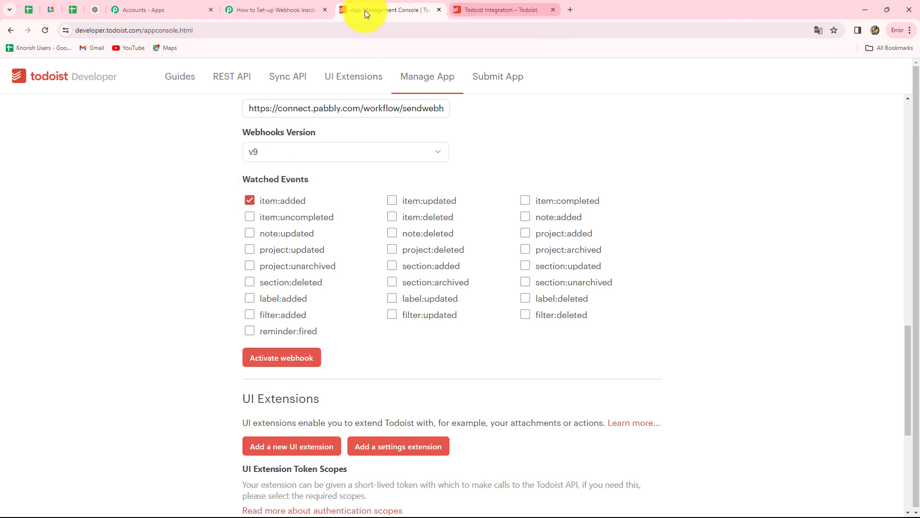
# - Activate the webhook in the Todoist app settings and save the webhook configuration
pyautogui.click(309, 9)
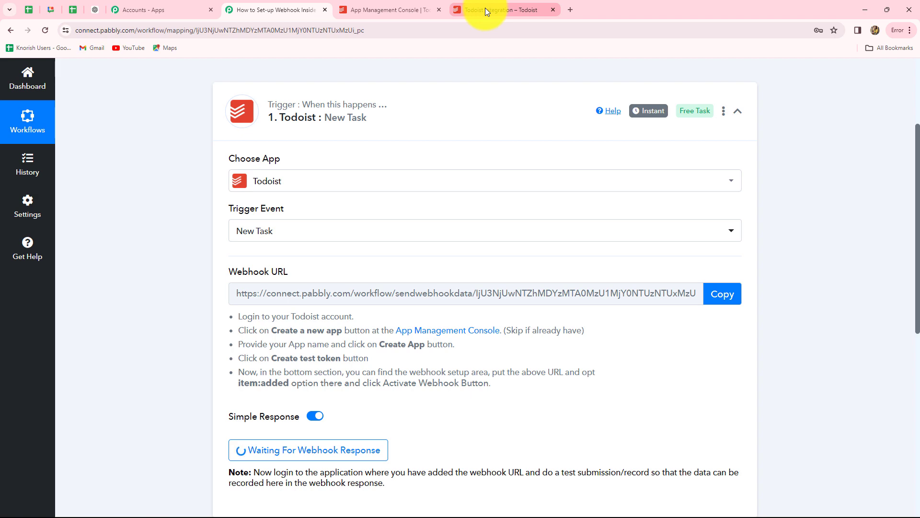
pyautogui.click(393, 8)
pyautogui.scroll(-1, 382, 295)
pyautogui.click(267, 309)
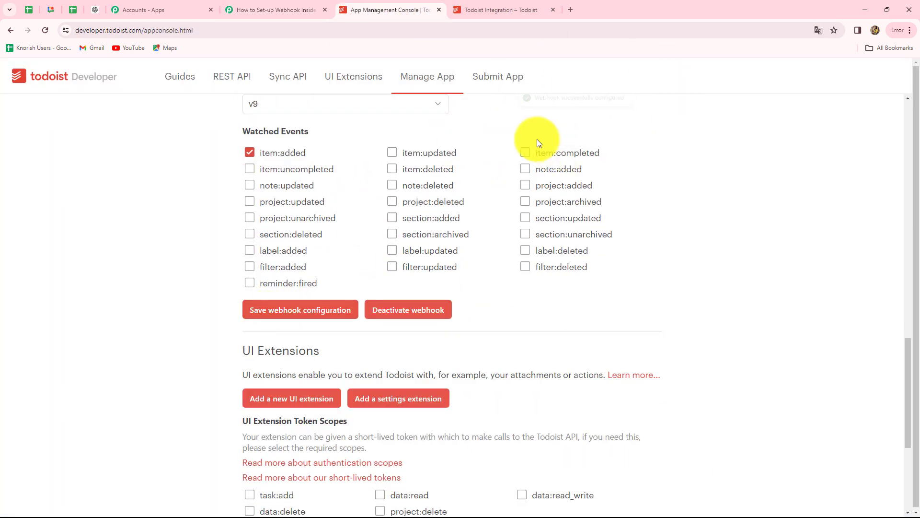
pyautogui.click(314, 311)
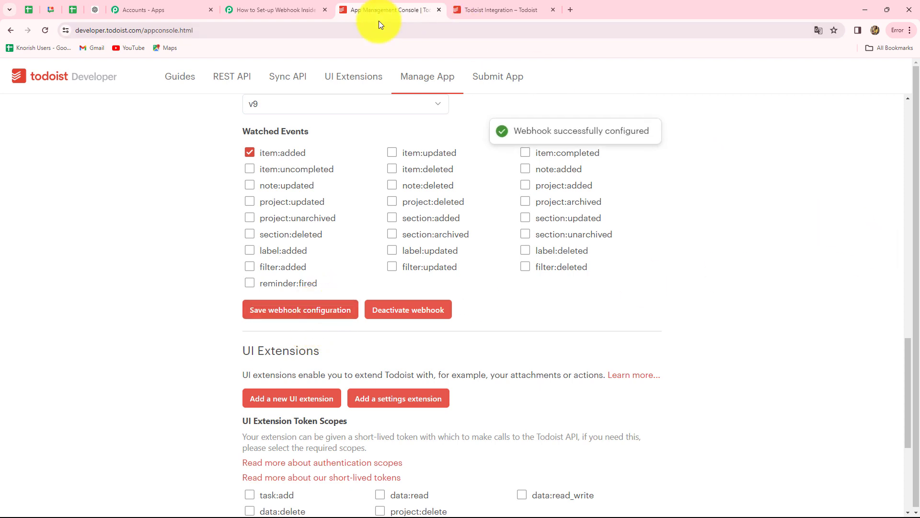
# - Switch to the Pabbly Connect workflow and check the Todoist trigger's webhook response status
pyautogui.click(253, 10)
pyautogui.scroll(-4, 289, 195)
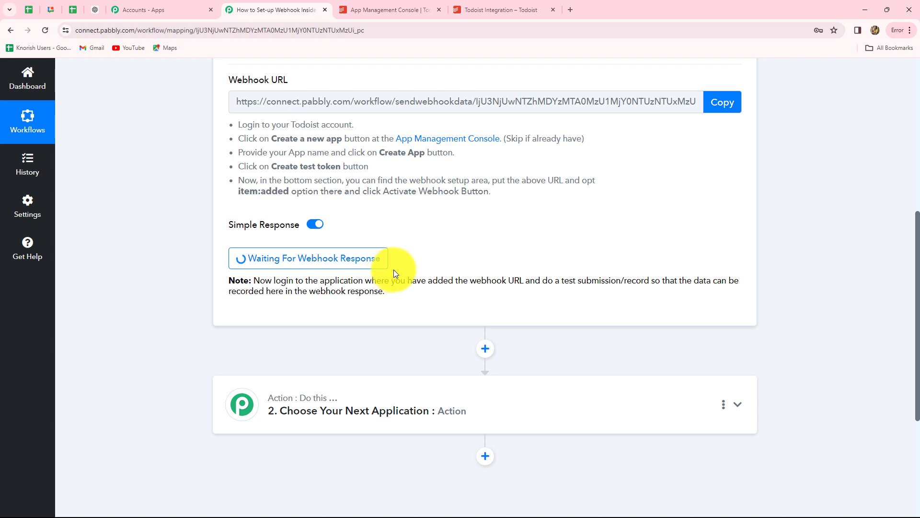
pyautogui.scroll(4, 458, 291)
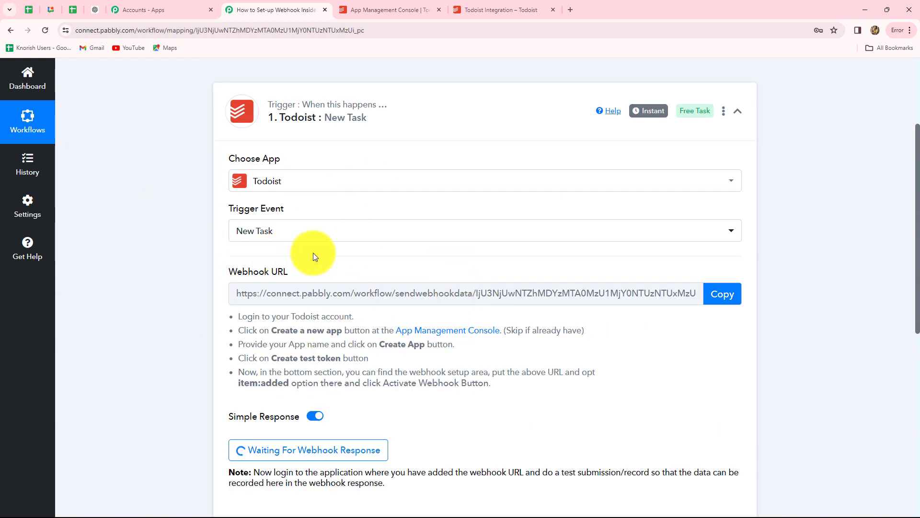
# - Switch to Todoist and enter a task named Urgent Team Discussion with the description "Budget planning for upcoming month." in the Todoist Integration project
pyautogui.click(495, 8)
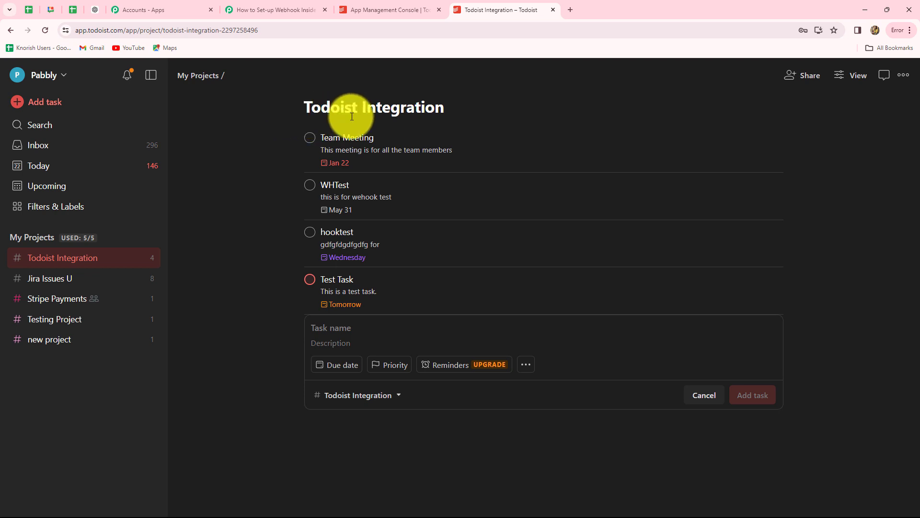
pyautogui.click(340, 330)
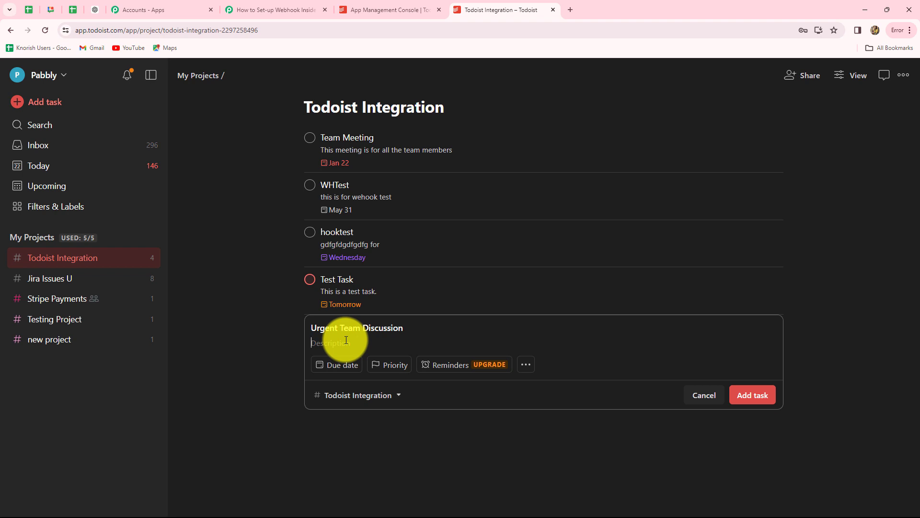
pyautogui.write('Budget planning for upcoming month.')
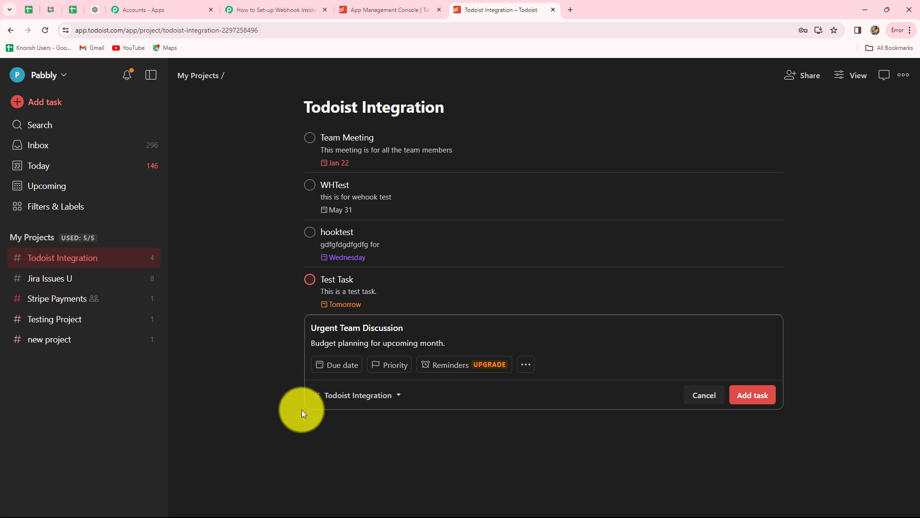
# - Set the new task's due date to May 23 and its priority to P1, and add it to the project
pyautogui.click(329, 365)
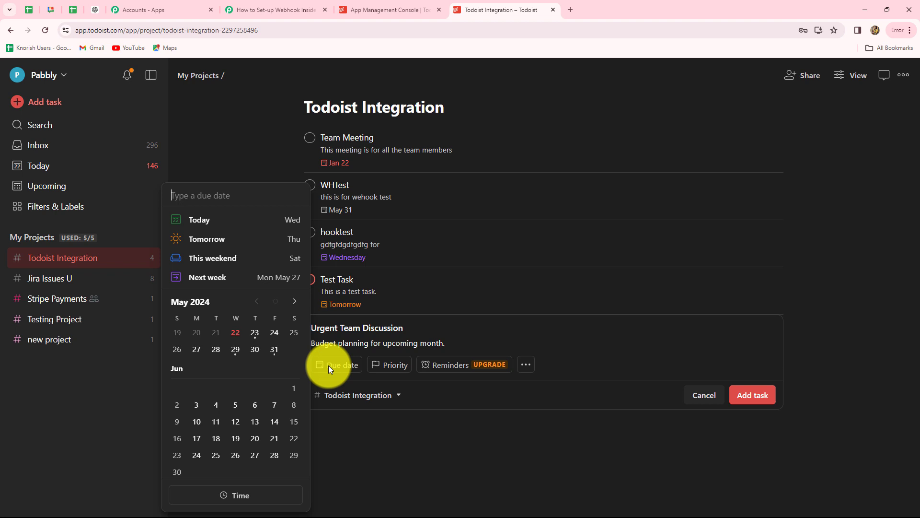
pyautogui.click(254, 334)
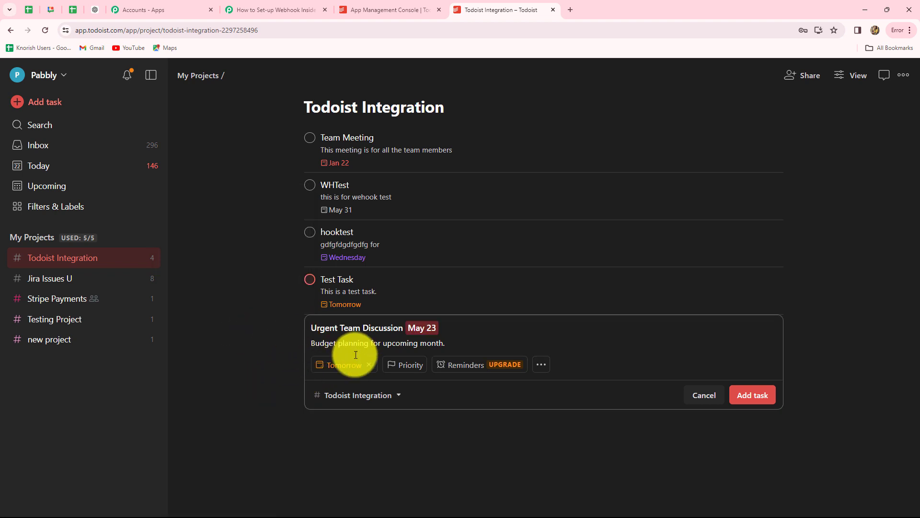
pyautogui.click(402, 366)
pyautogui.click(403, 383)
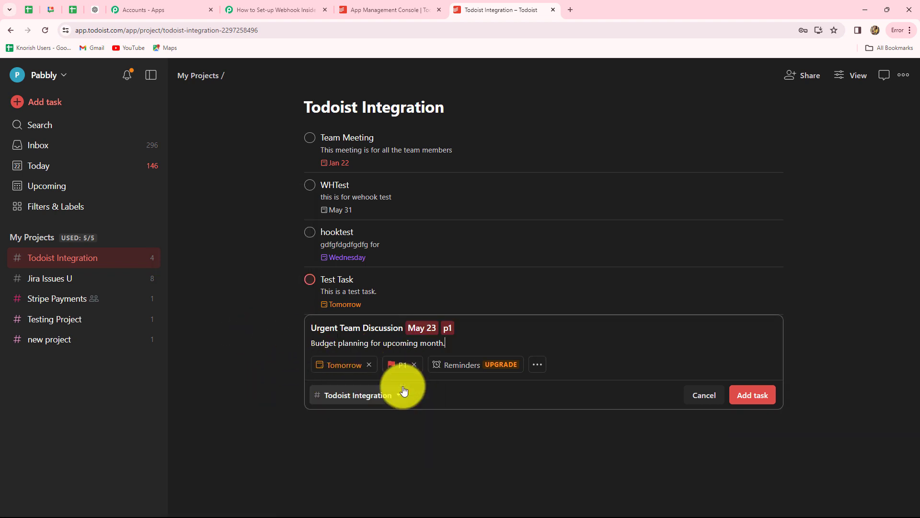
pyautogui.click(749, 396)
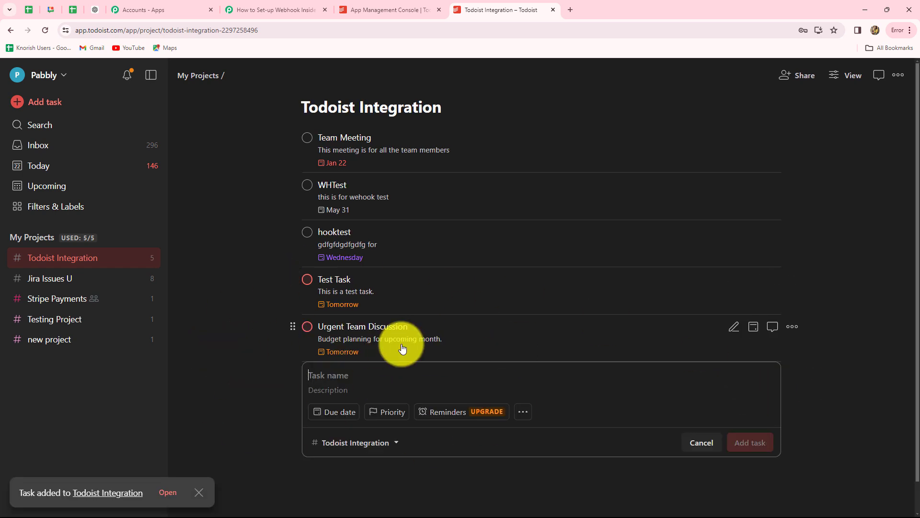
# - Switch to the Pabbly Connect workflow and examine the received webhook response, including the task's due date, description, content and added-at time
pyautogui.click(237, 10)
pyautogui.scroll(-2, 384, 244)
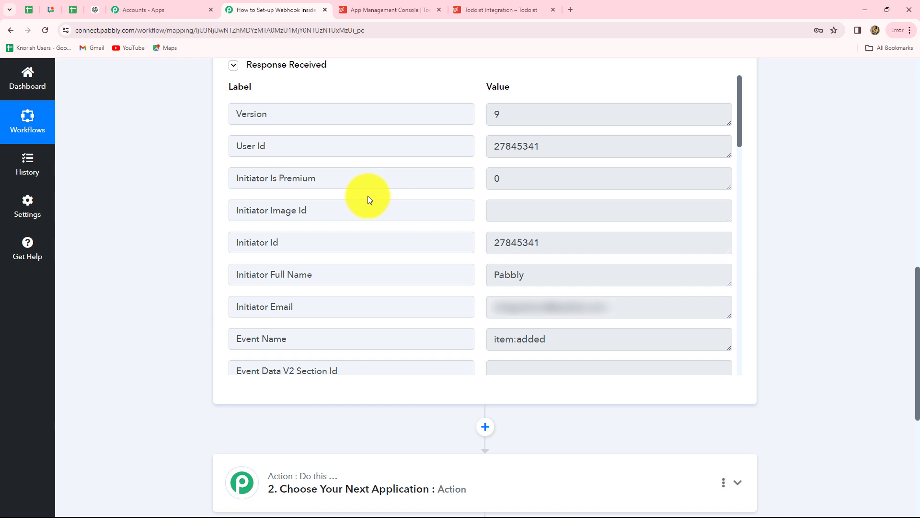
pyautogui.scroll(-9, 604, 253)
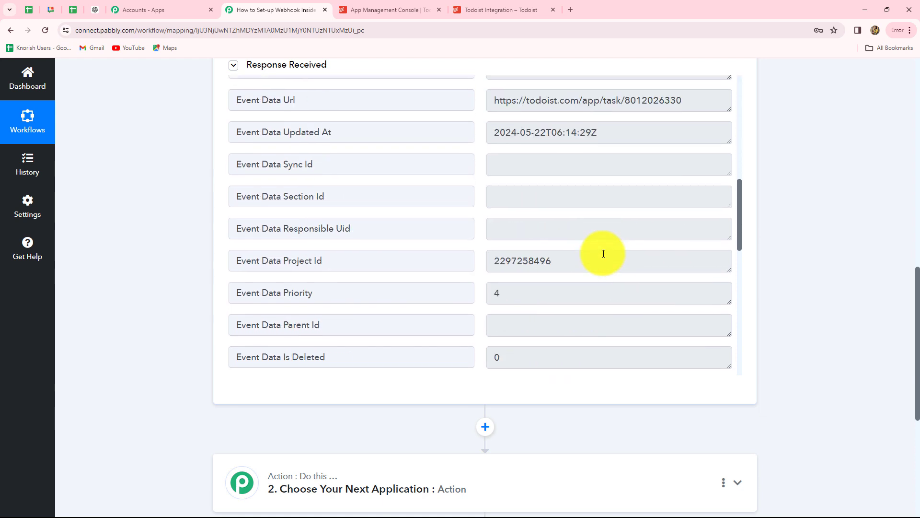
pyautogui.scroll(-7, 603, 253)
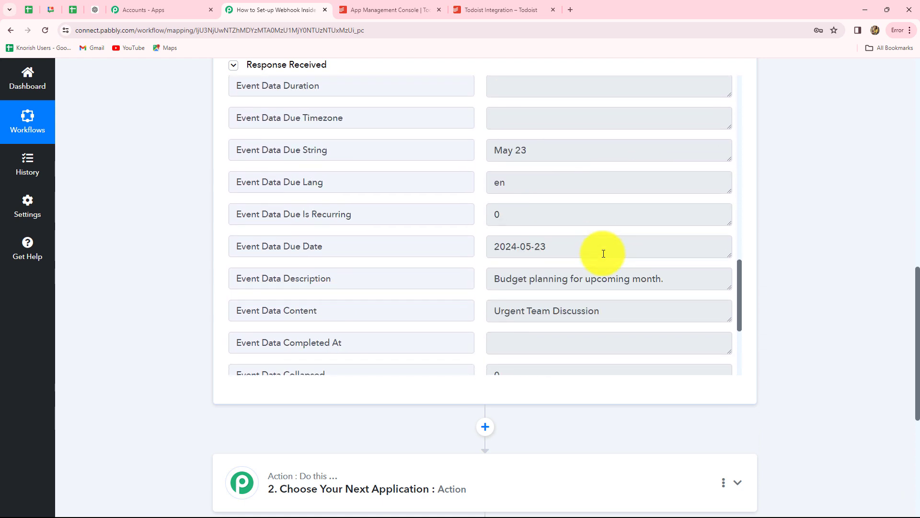
pyautogui.click(508, 150)
pyautogui.scroll(-2, 546, 215)
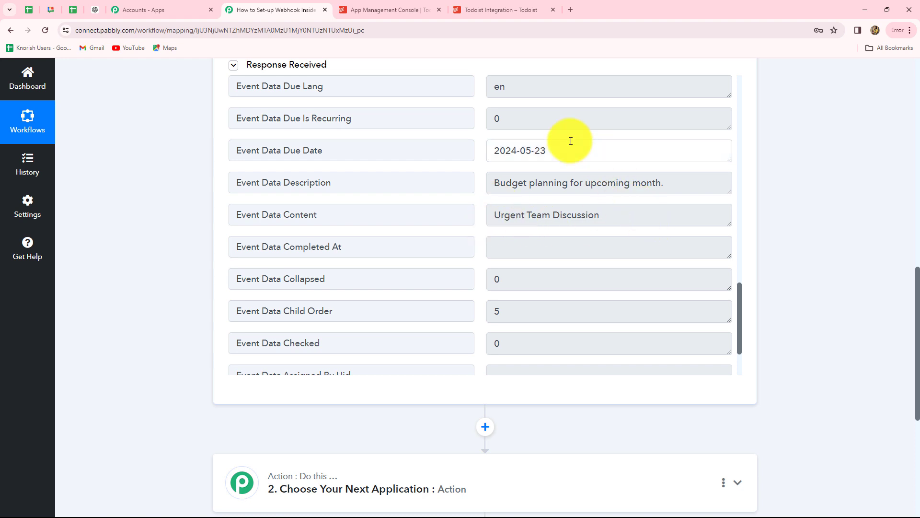
pyautogui.moveTo(569, 143); pyautogui.dragTo(468, 152)
pyautogui.scroll(-1, 533, 248)
pyautogui.scroll(-1, 533, 247)
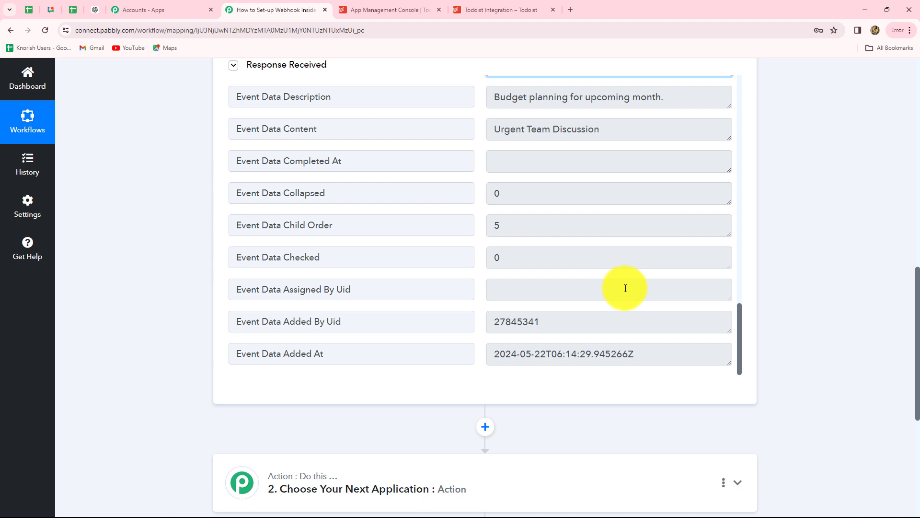
pyautogui.tripleClick(643, 356)
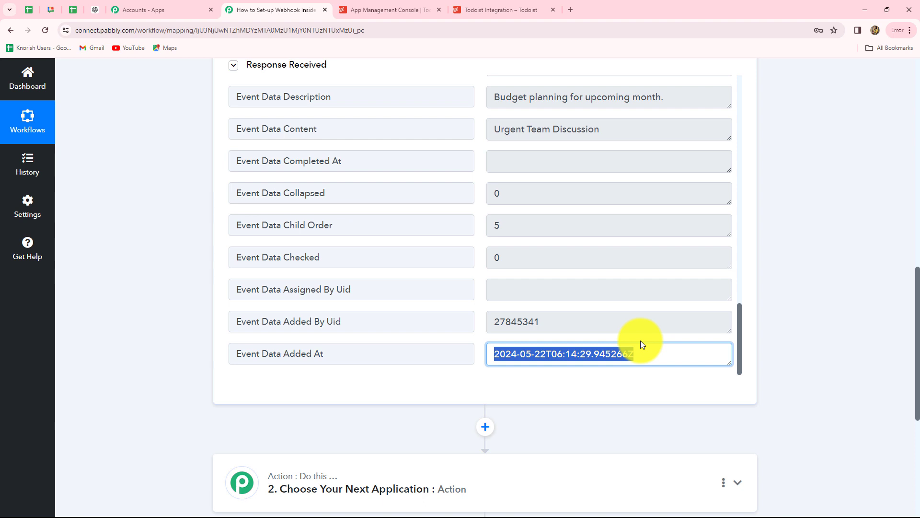
# - Collapse the Todoist New Task trigger and review the workflow's trigger and action overview
pyautogui.scroll(4, 807, 217)
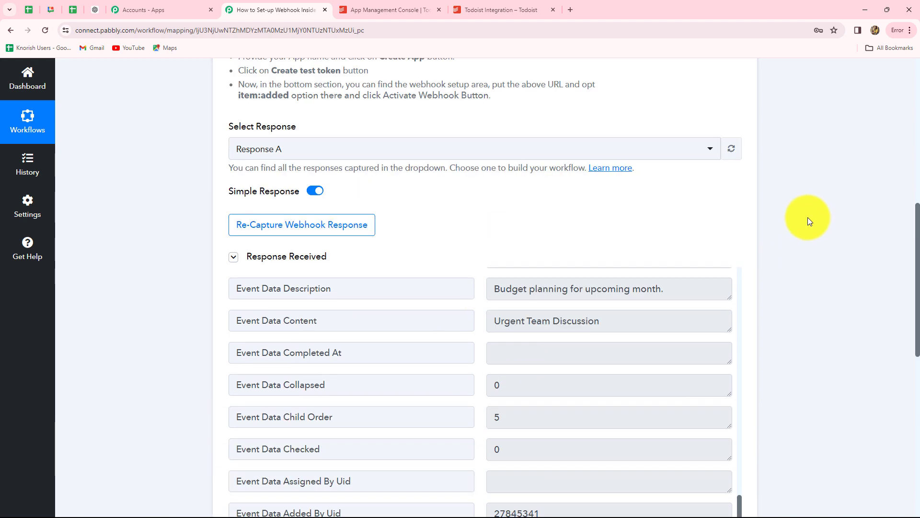
pyautogui.scroll(7, 807, 217)
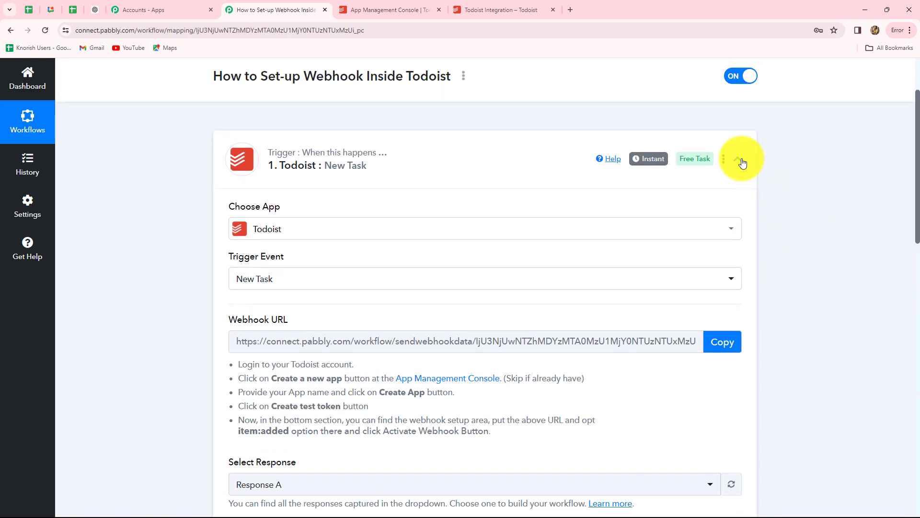
pyautogui.scroll(-1, 788, 234)
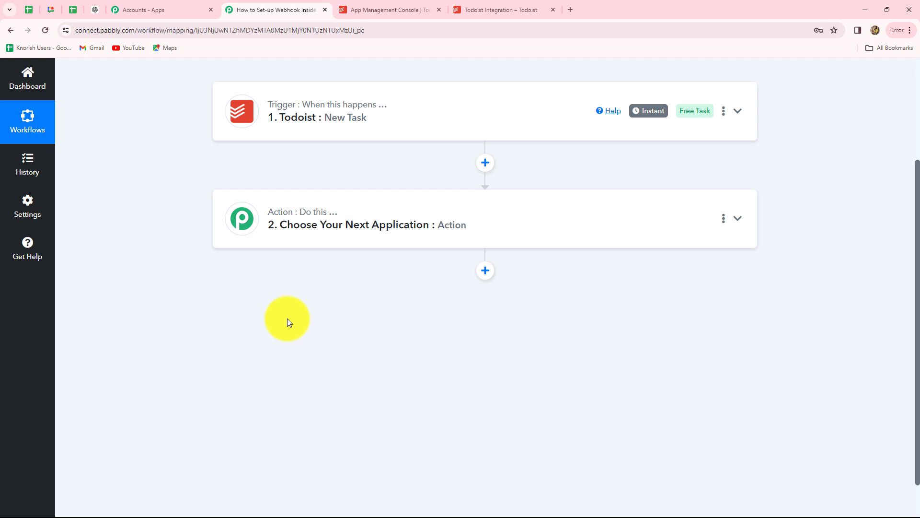
pyautogui.scroll(3, 288, 321)
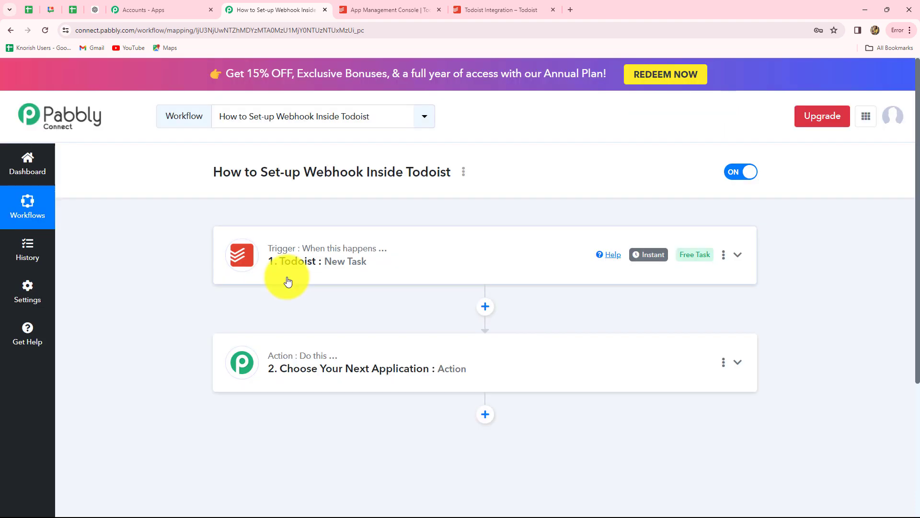